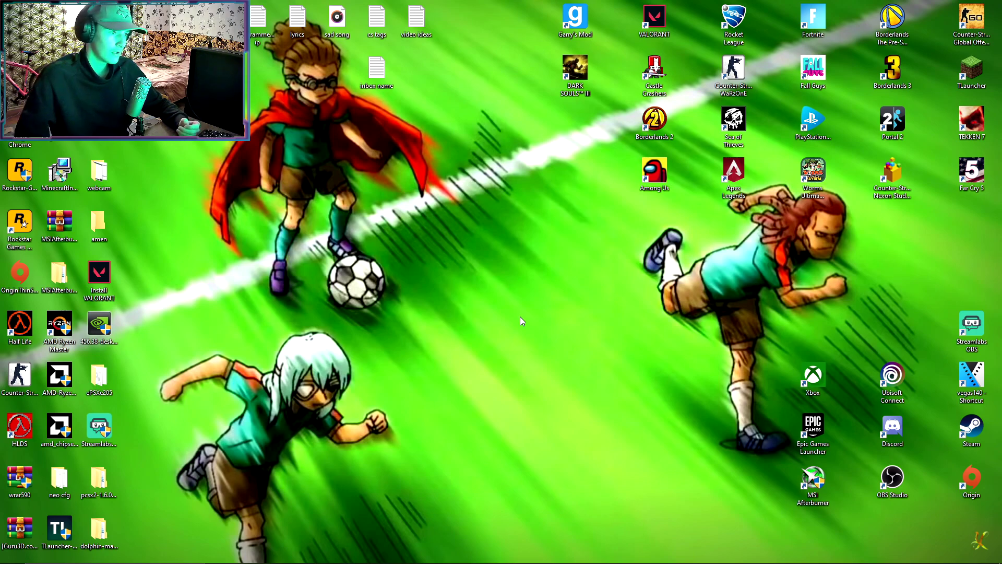
Step: Create a new scene named Scene 2
key(alt+Tab)
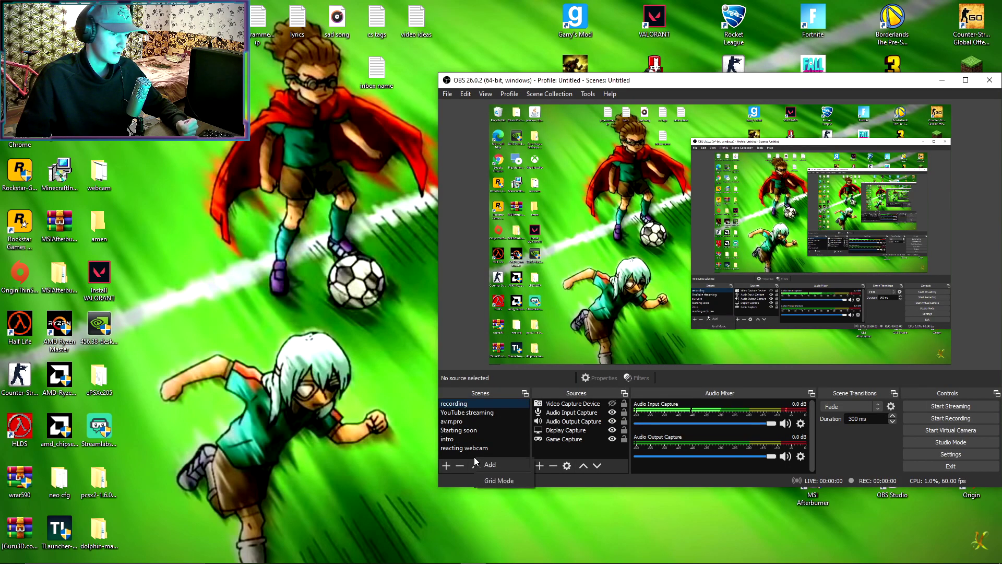
click(446, 465)
click(696, 302)
Step: Add the full-desktop Display Capture 4 source, then start adding a Game Capture source
right_click(590, 414)
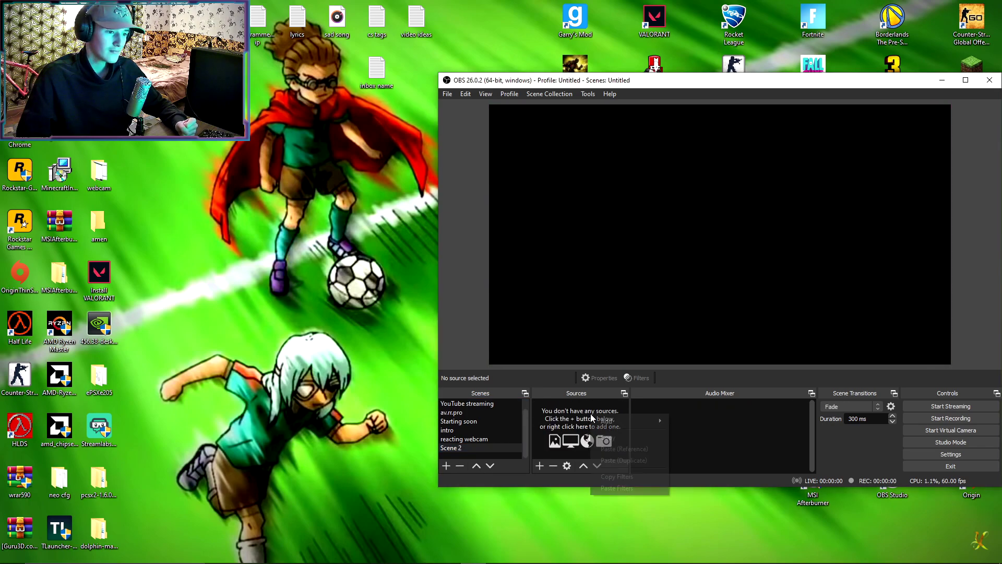
mouse_move(619, 421)
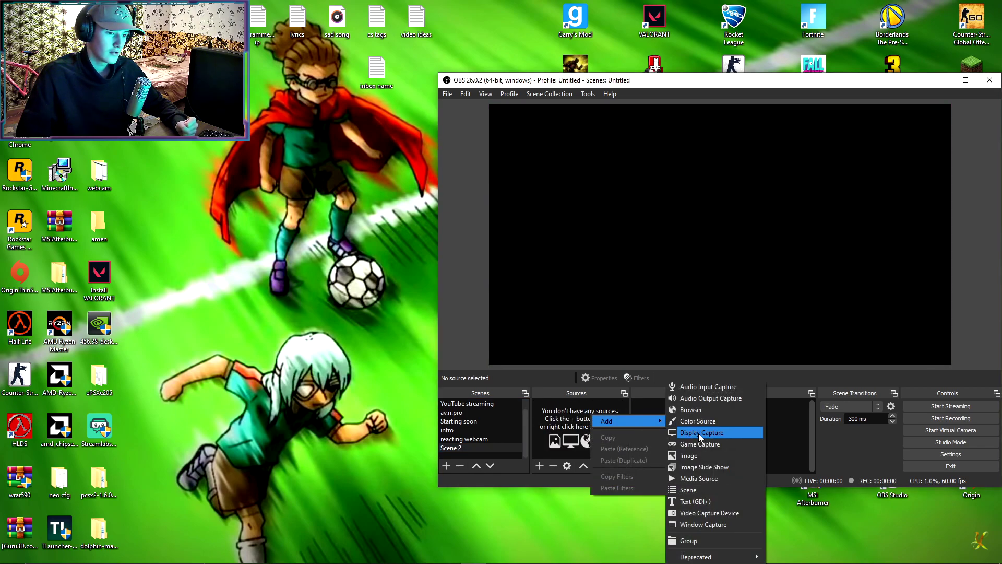
click(698, 433)
click(748, 359)
click(834, 426)
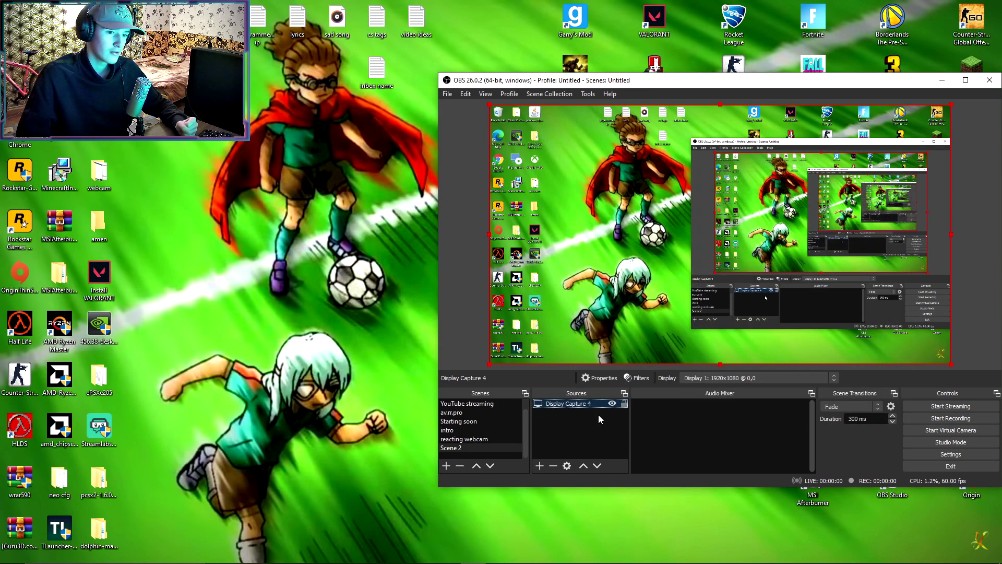
right_click(597, 414)
click(728, 443)
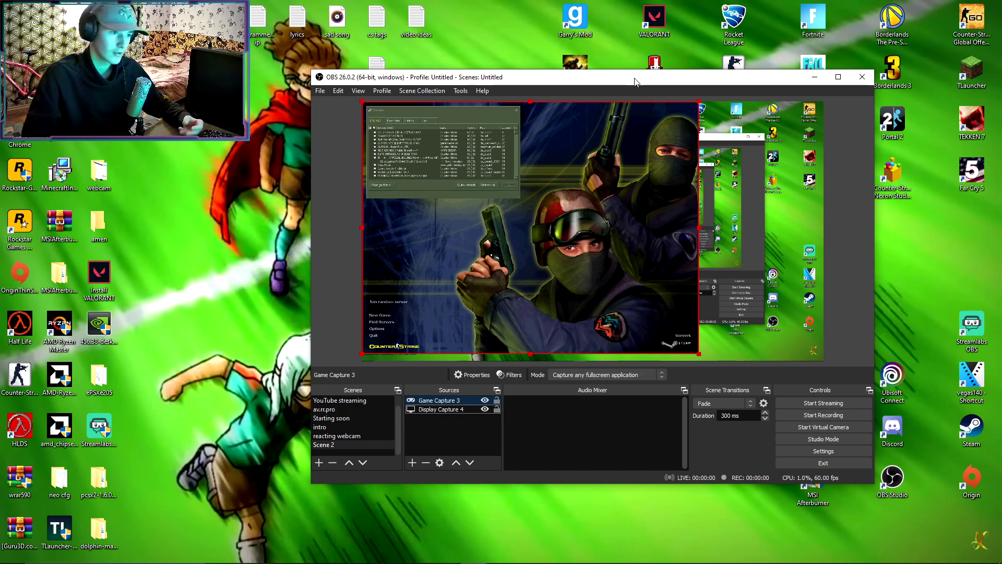
Step: Apply Transform 'Fit to screen' to Game Capture 3, keeping its aspect ratio
right_click(456, 401)
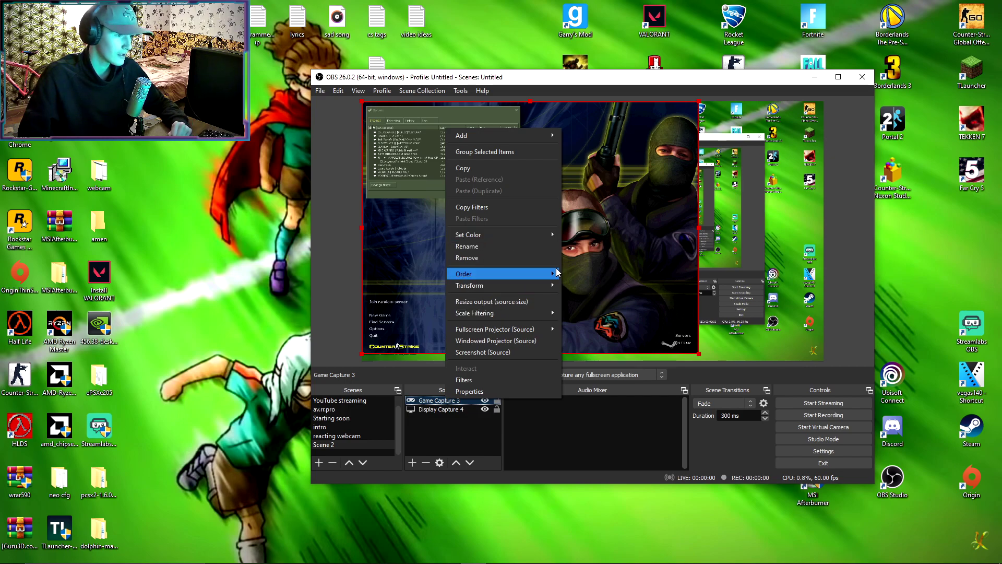
mouse_move(501, 285)
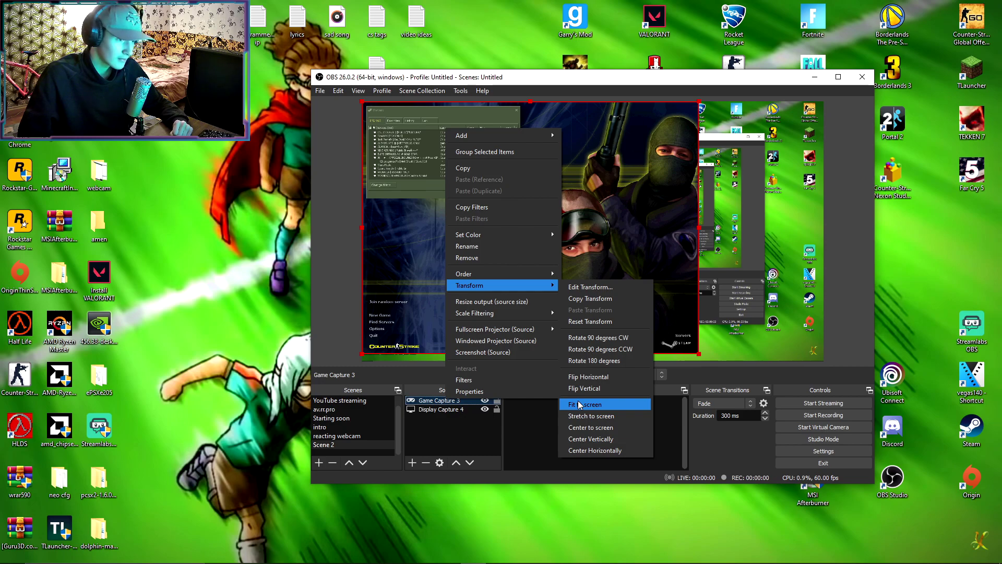
click(579, 405)
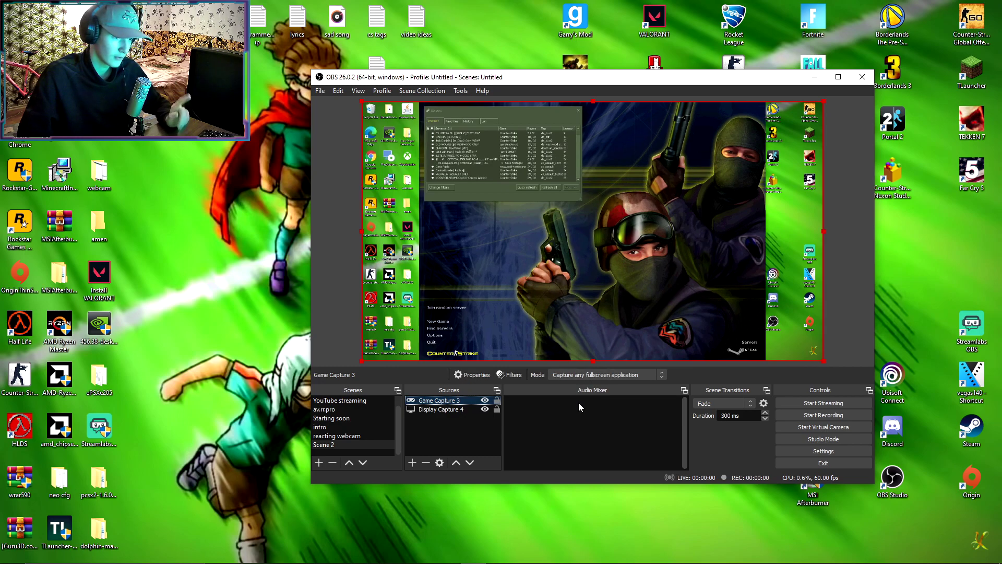
Step: Apply Transform 'Stretch to screen' to Game Capture 3, then deselect it
right_click(446, 400)
mouse_move(501, 287)
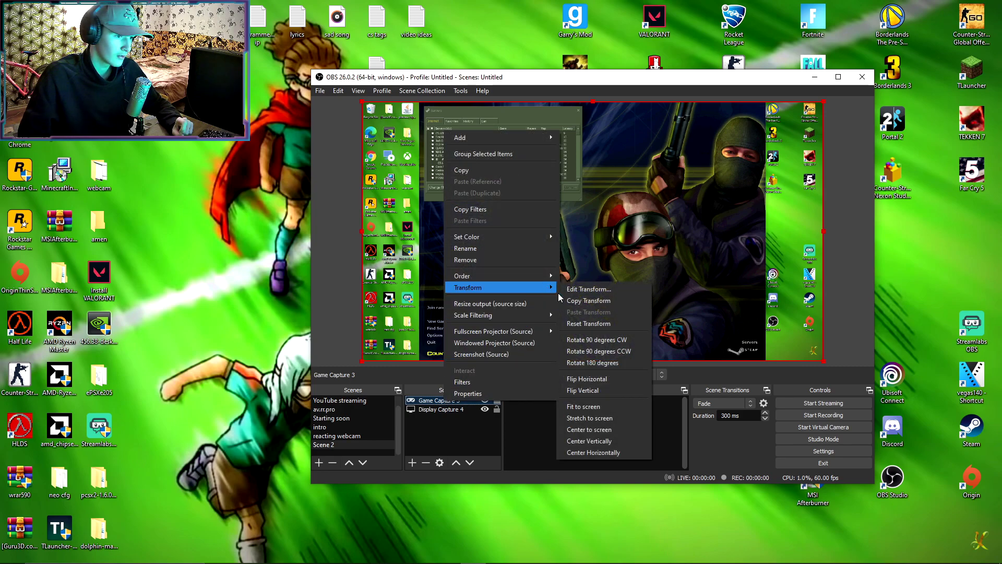
click(590, 418)
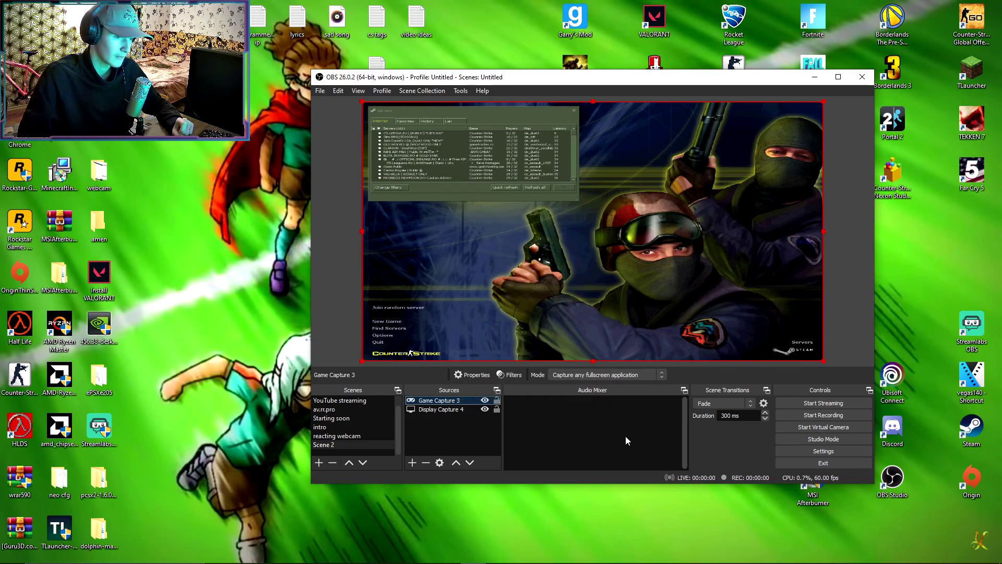
click(562, 309)
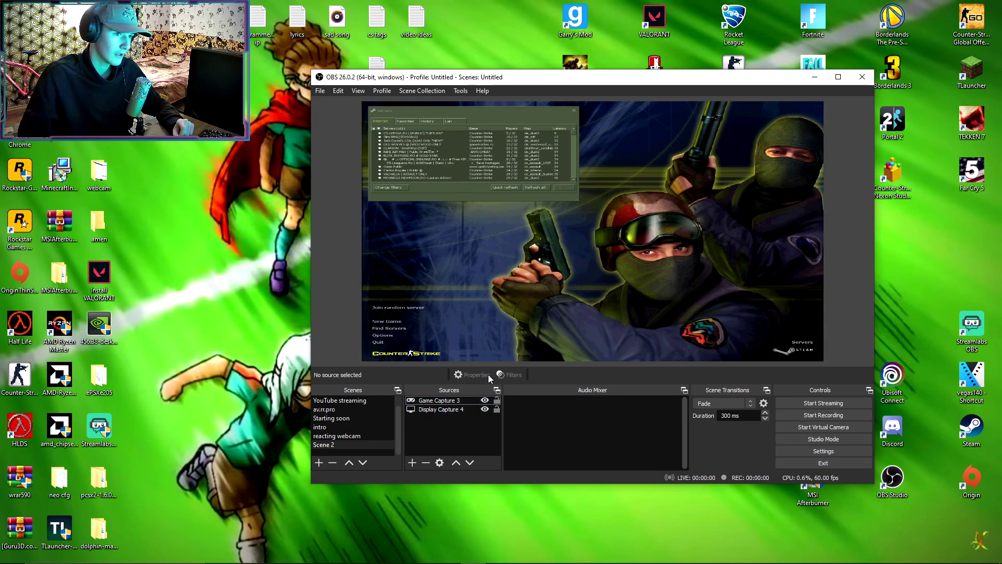